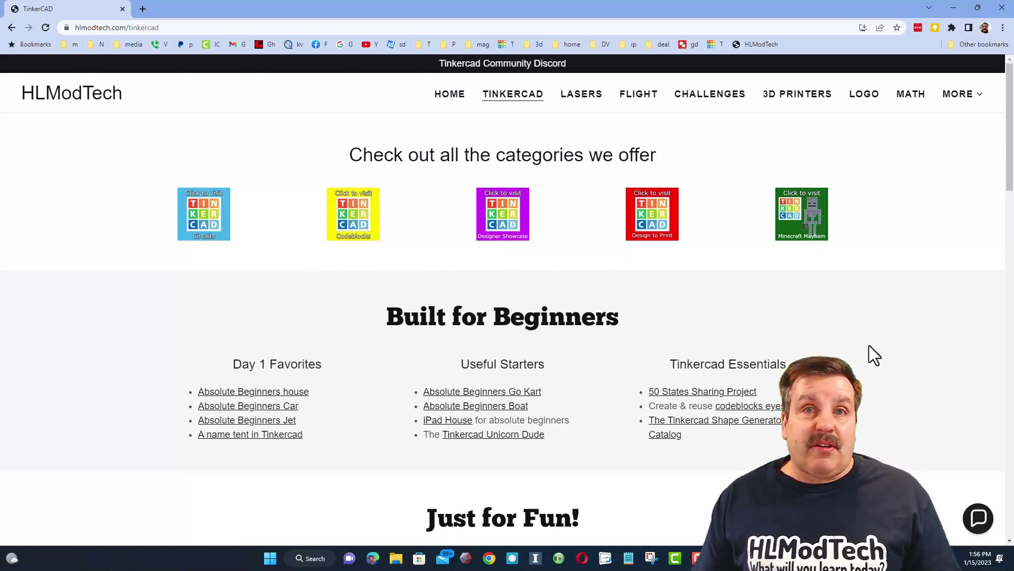
Open and close the chat panel, tilt the view, and dismiss the unauthorized Collaborate message.
{"action": "left_click", "coordinate": [979, 518]}
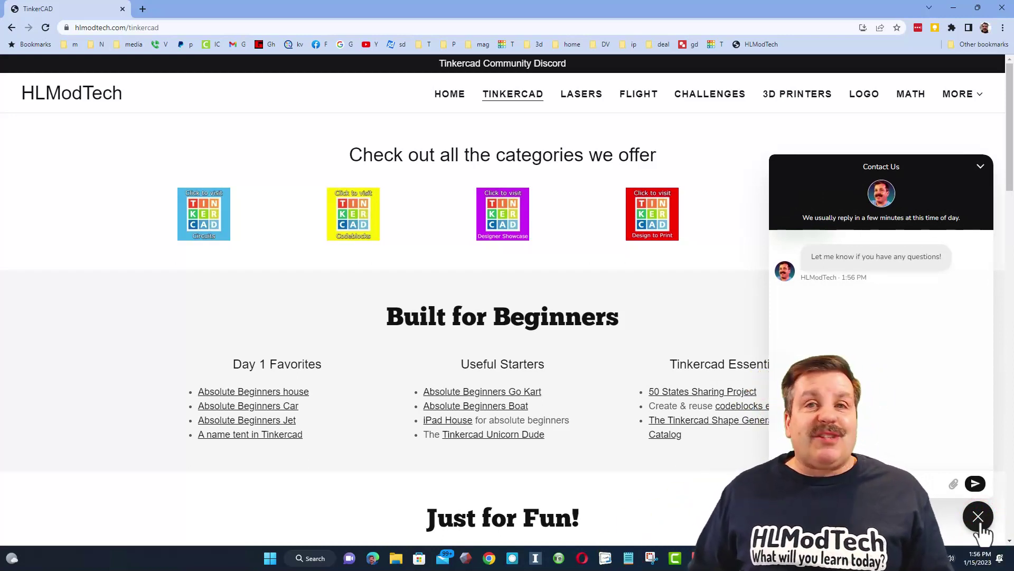
{"action": "left_click", "coordinate": [979, 520]}
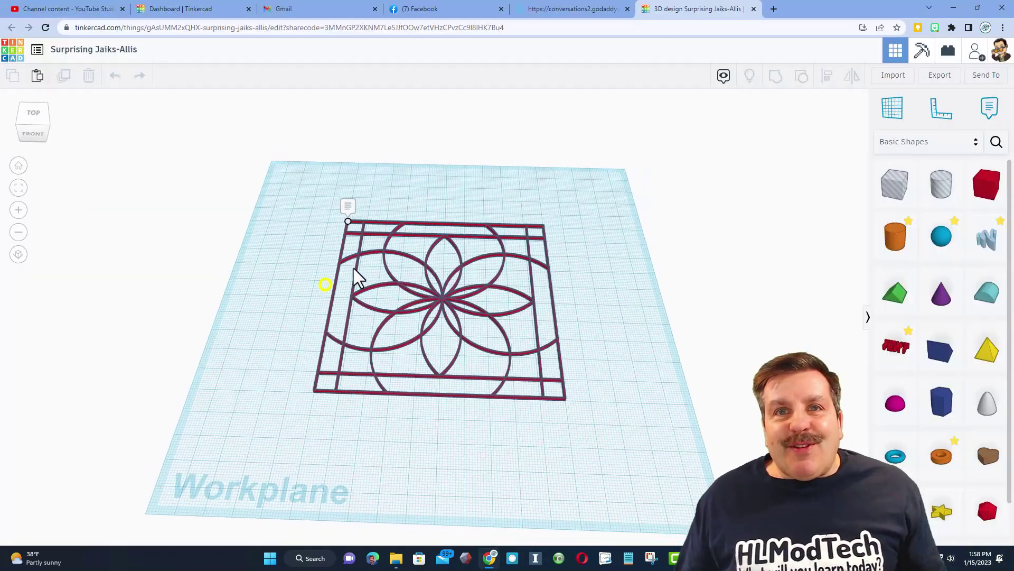
{"action": "right_click_drag", "start_coordinate": [354, 269], "coordinate": [345, 274]}
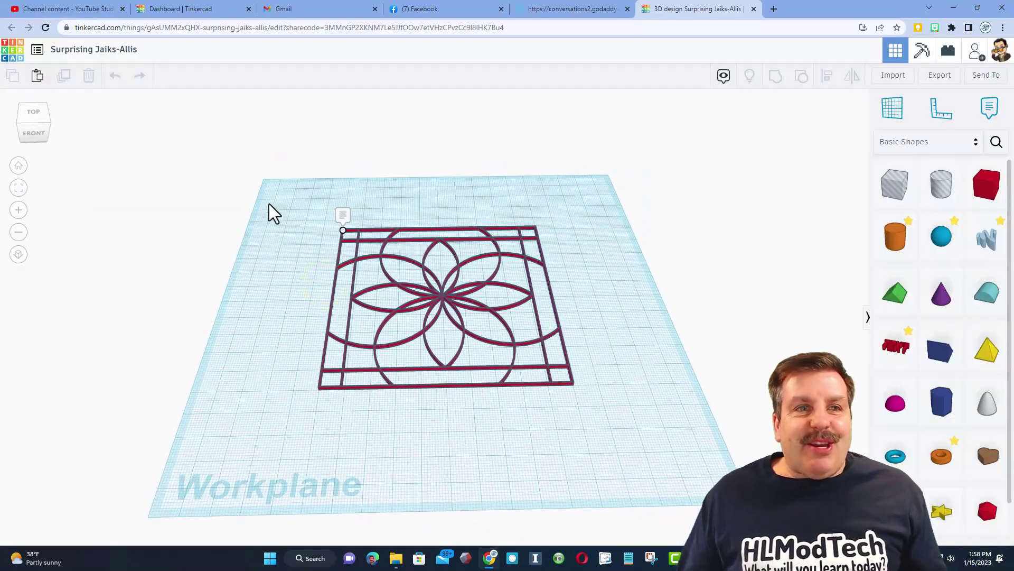
{"action": "left_click", "coordinate": [974, 53]}
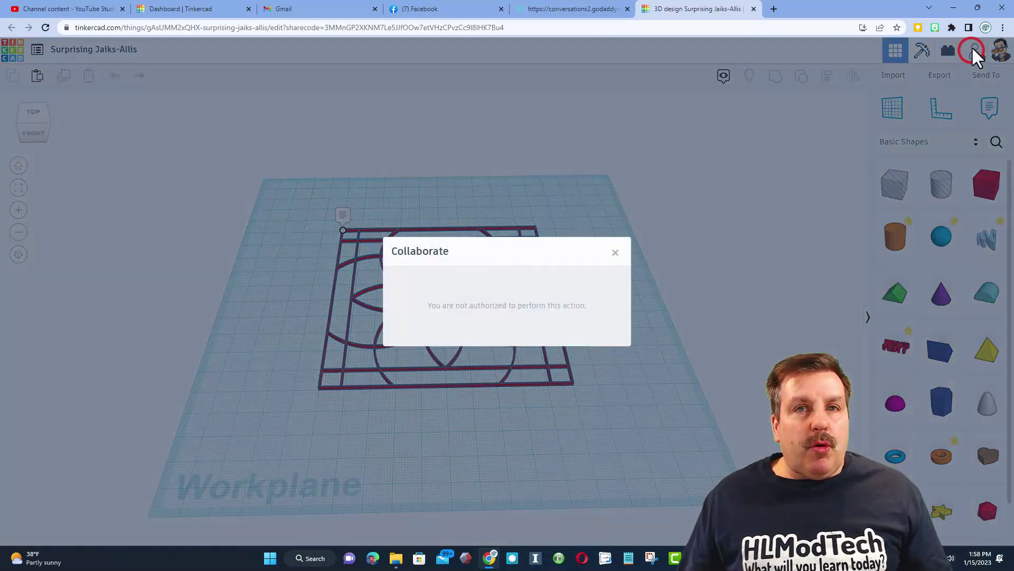
{"action": "left_click", "coordinate": [616, 253]}
Zoom in and show the note asking to thicken the lines to 1.5 mm.
{"action": "scroll", "coordinate": [485, 327], "scroll_direction": "up", "scroll_amount": 2}
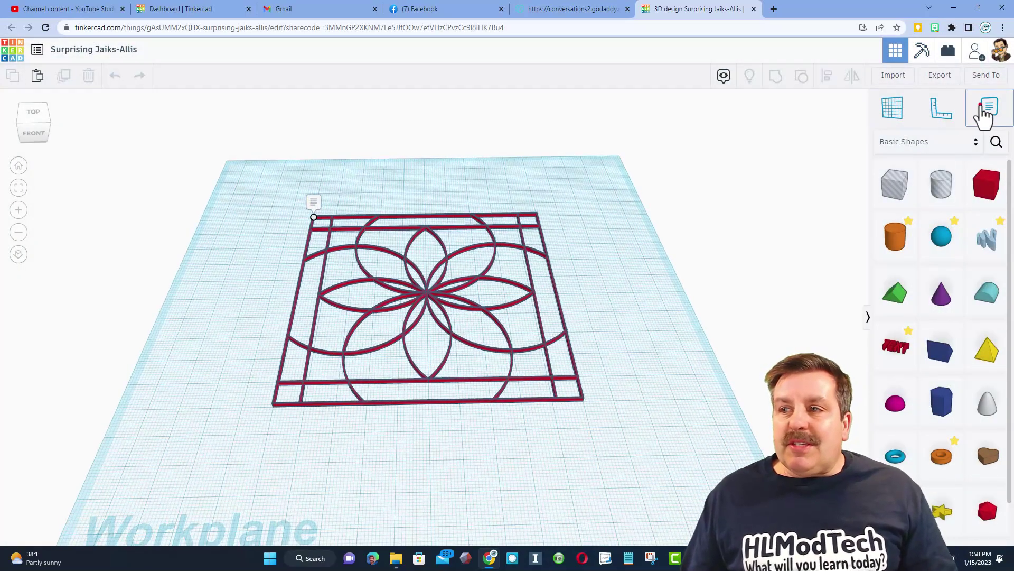
{"action": "left_click", "coordinate": [579, 212]}
{"action": "left_click", "coordinate": [313, 207]}
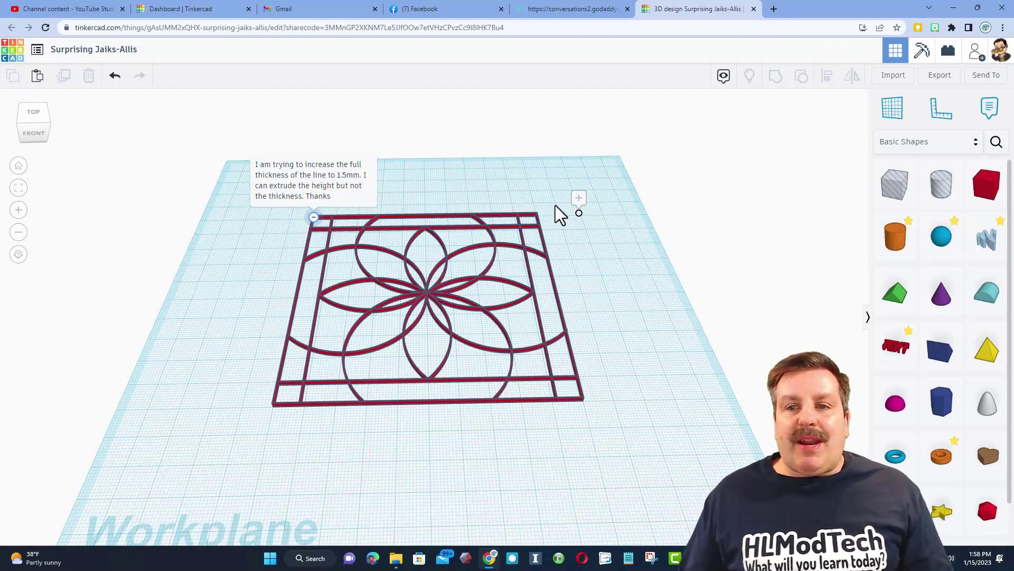
{"action": "scroll", "coordinate": [590, 247], "scroll_direction": "up", "scroll_amount": 2}
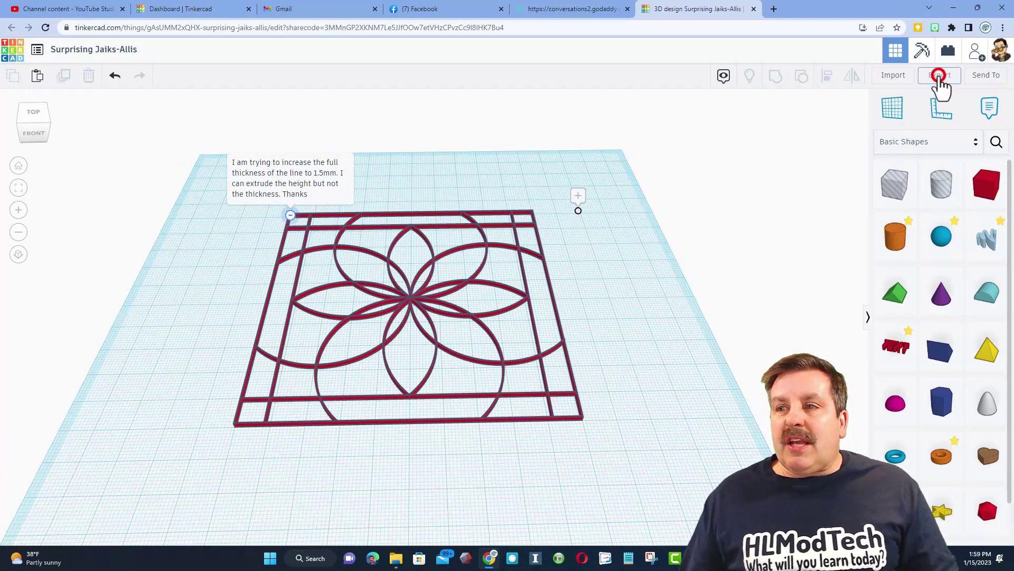
Export the design as an SVG and save it in Downloads as test.svg.
{"action": "left_click", "coordinate": [939, 75]}
{"action": "left_click", "coordinate": [448, 365]}
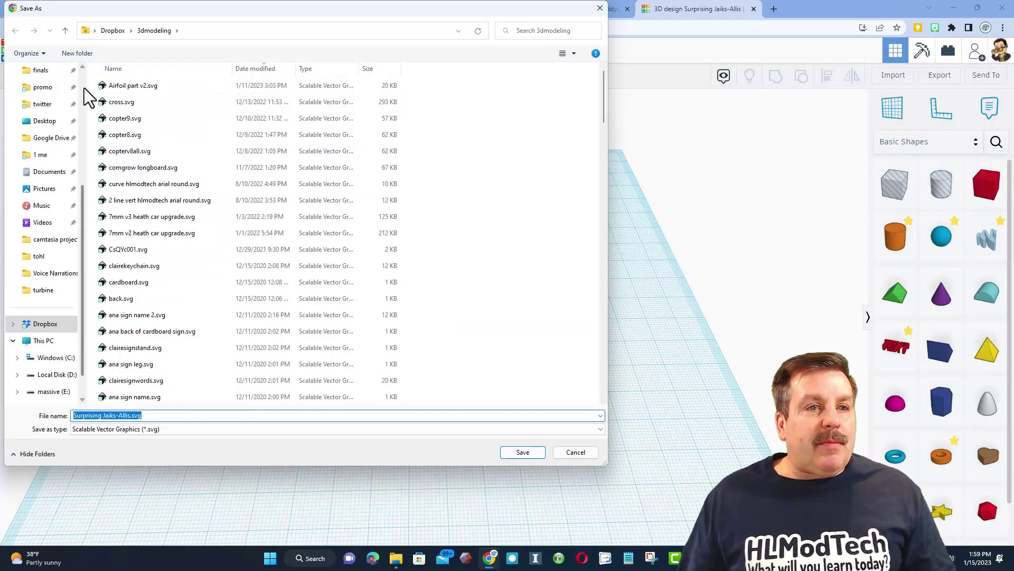
{"action": "left_click", "coordinate": [82, 84]}
{"action": "left_click", "coordinate": [39, 137]}
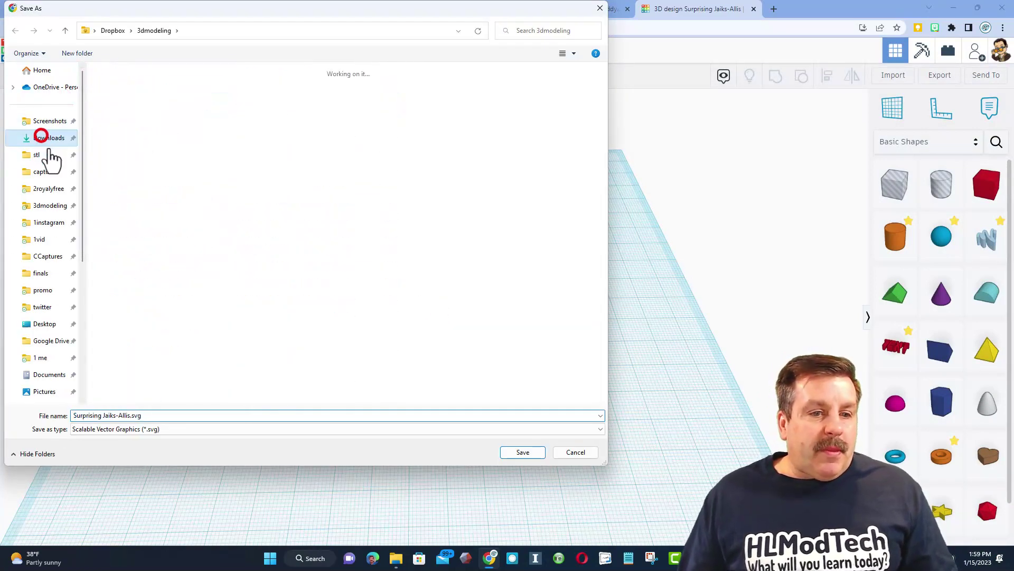
{"action": "left_click_drag", "start_coordinate": [130, 414], "coordinate": [37, 415]}
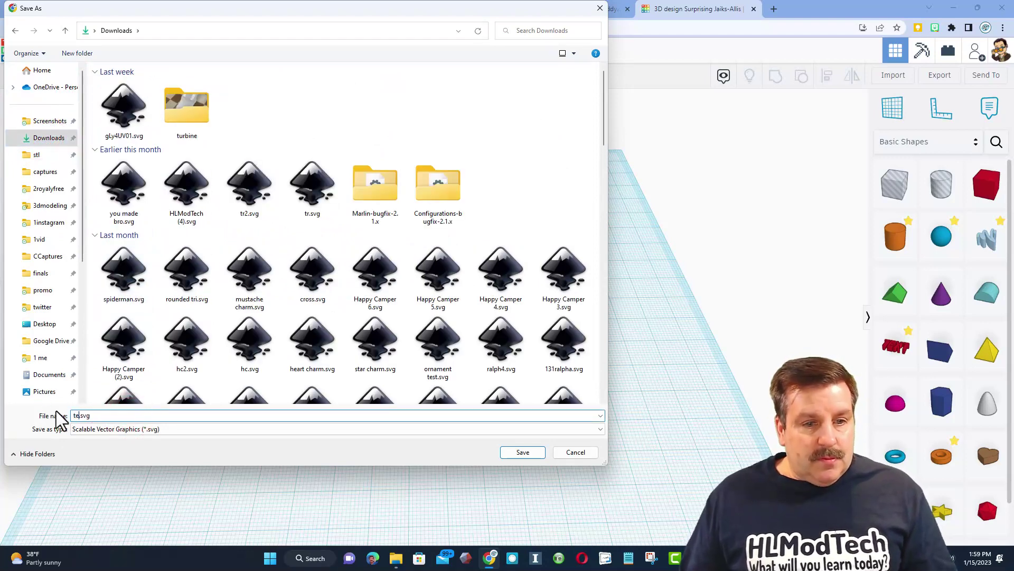
{"action": "key", "text": "Return"}
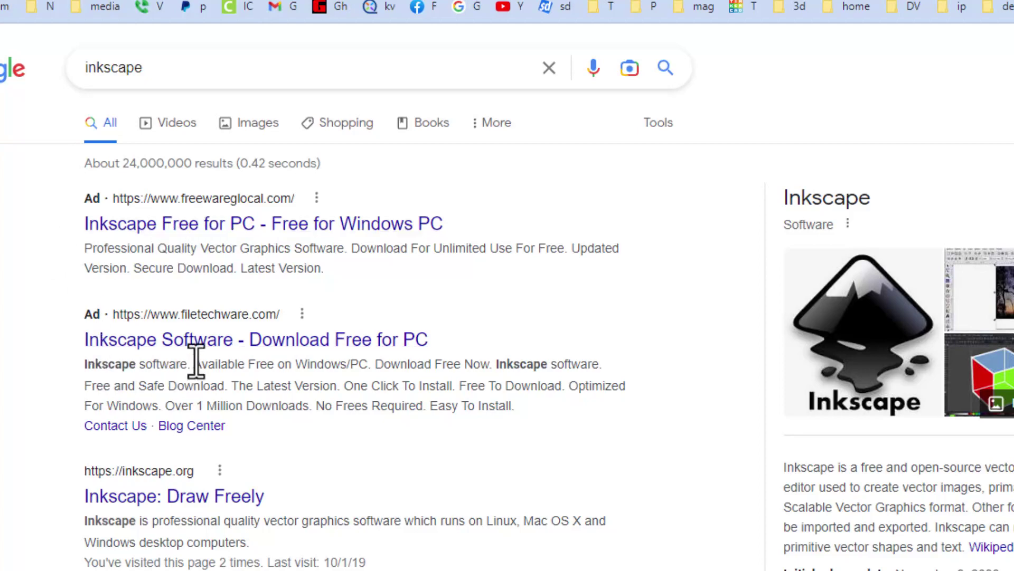
Visit the Inkscape website from the results, then expand the Inkscape folder in the Start menu.
{"action": "left_click", "coordinate": [141, 499]}
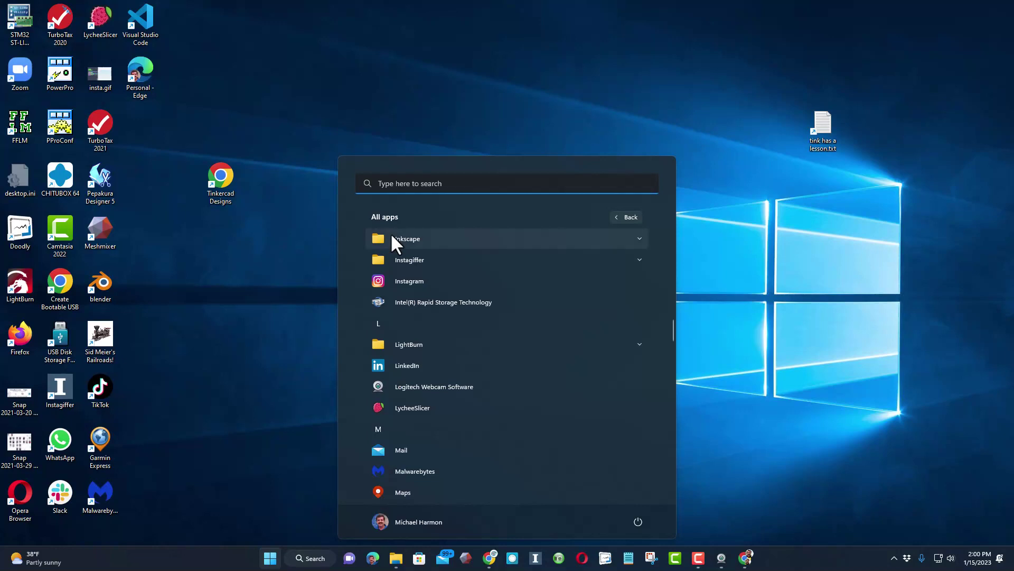
{"action": "left_click", "coordinate": [391, 236]}
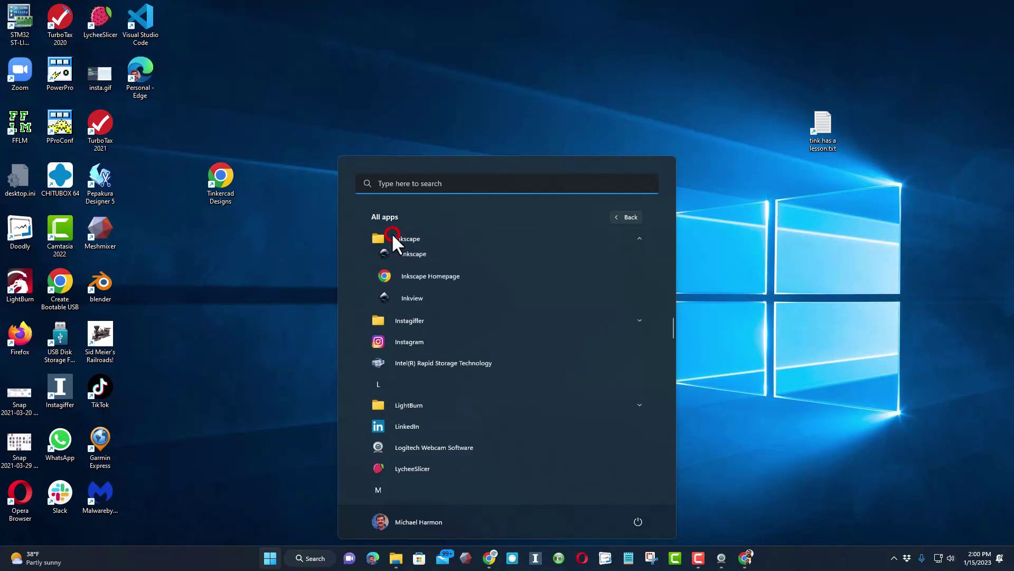
Launch Inkscape and open test.svg from the Downloads folder.
{"action": "left_click", "coordinate": [404, 260]}
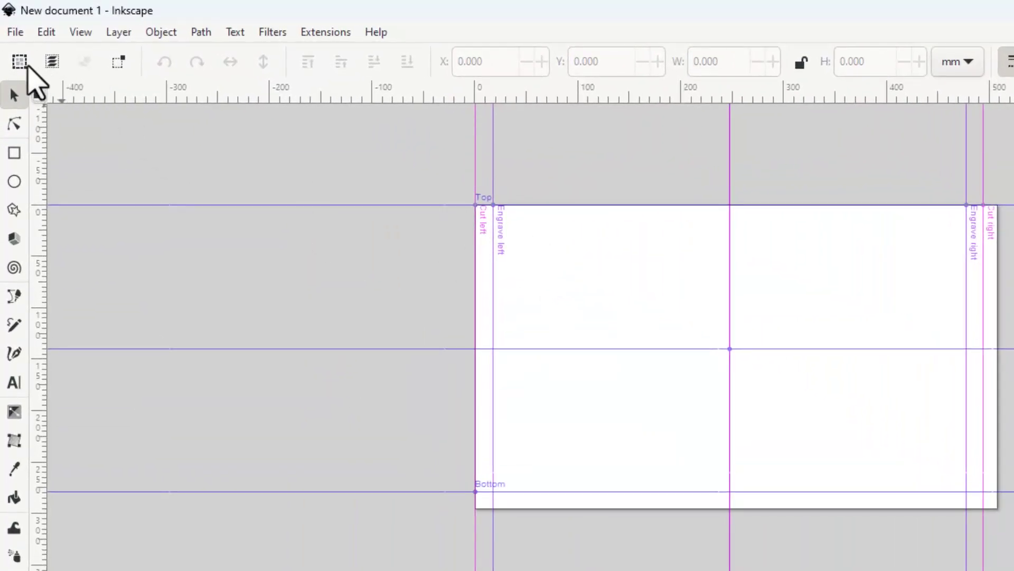
{"action": "left_click", "coordinate": [10, 34]}
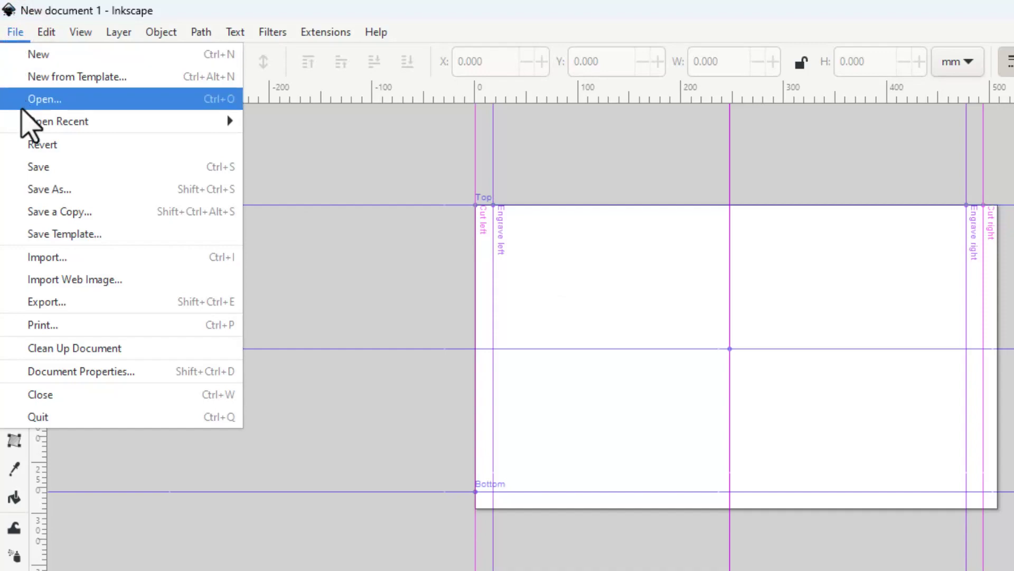
{"action": "left_click", "coordinate": [58, 103]}
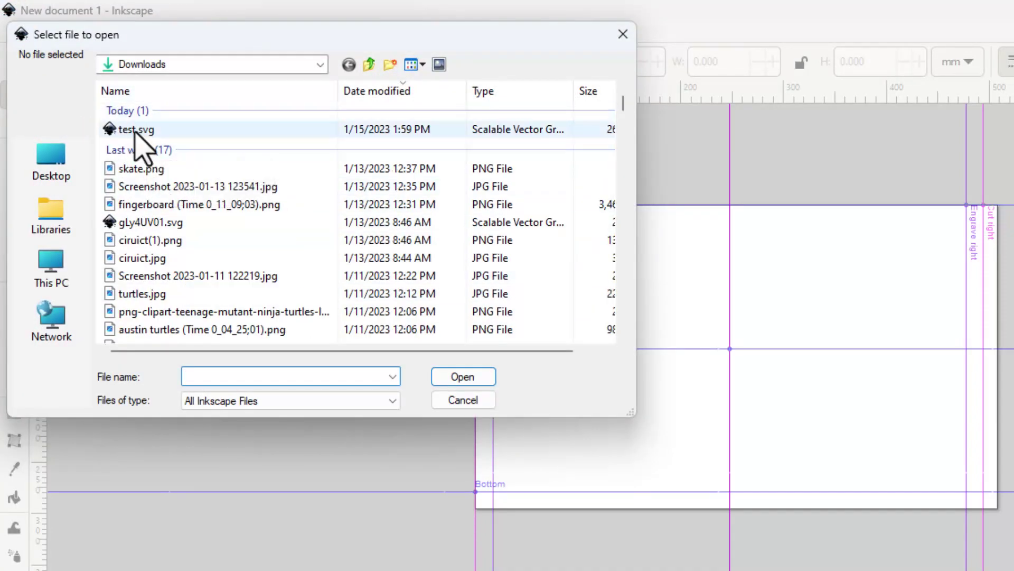
{"action": "left_click", "coordinate": [134, 129]}
{"action": "double_click", "coordinate": [135, 130]}
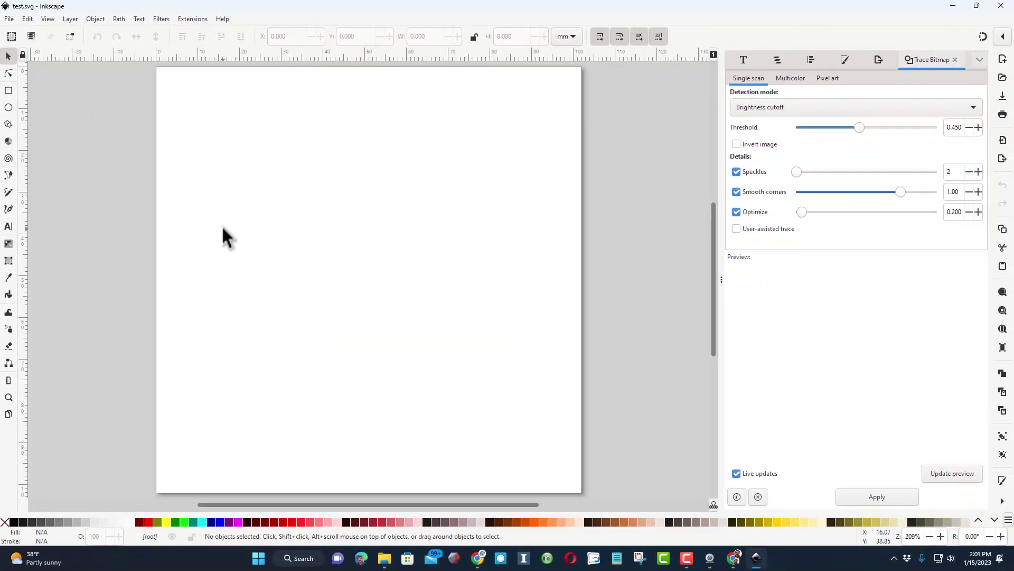
Select the whole lattice path and show its Fill and Stroke panel from the Object menu.
{"action": "key", "text": "ctrl+a"}
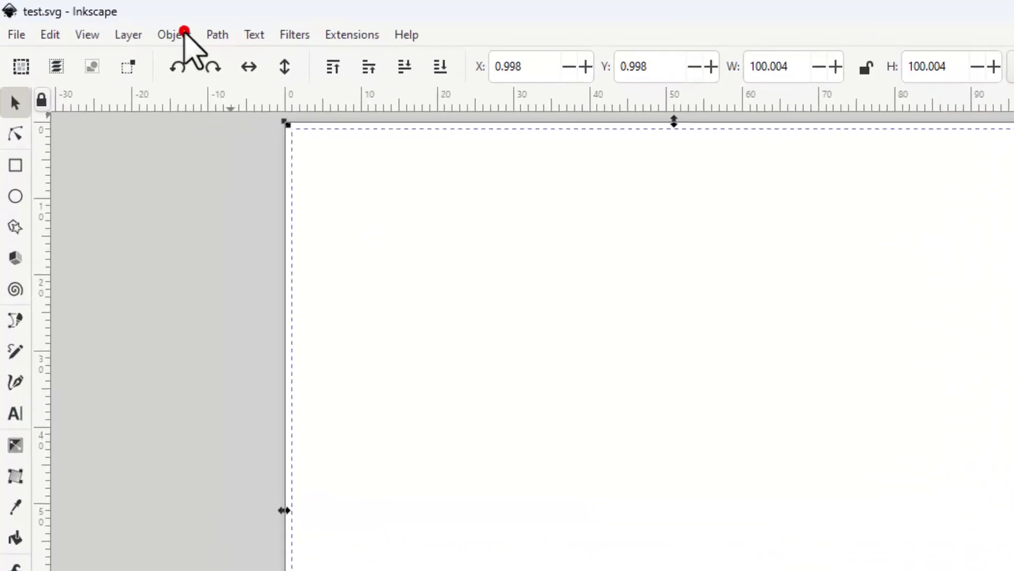
{"action": "left_click", "coordinate": [97, 19]}
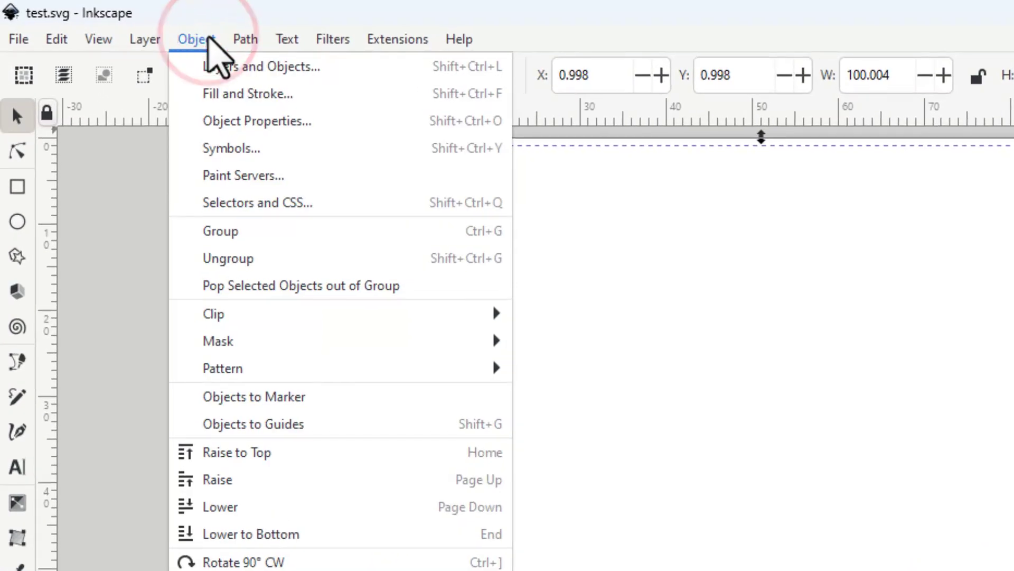
{"action": "left_click", "coordinate": [224, 93]}
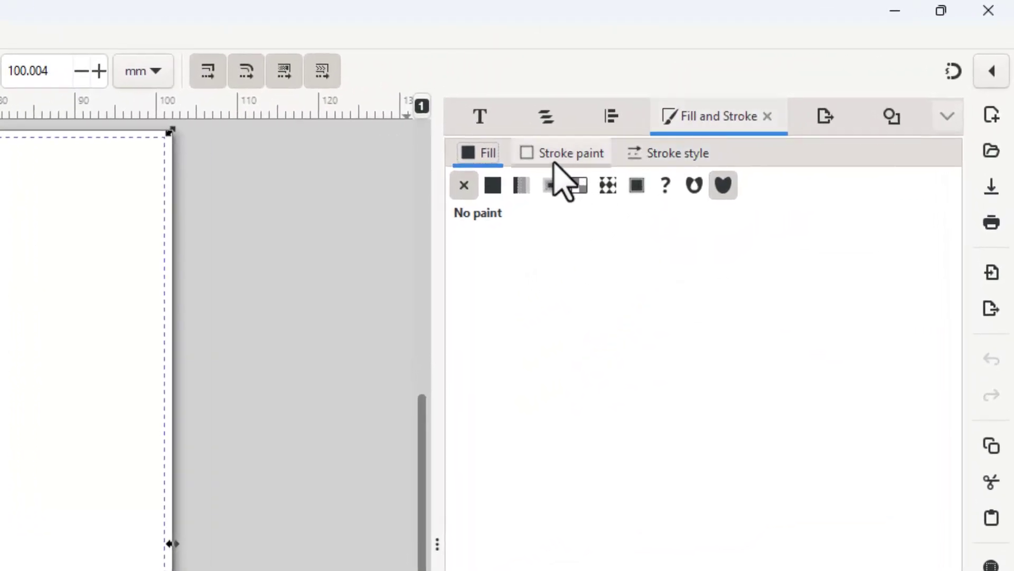
On the Stroke style tab, change the stroke width to 0.5 mm, then to 1.5 mm.
{"action": "left_click", "coordinate": [687, 153]}
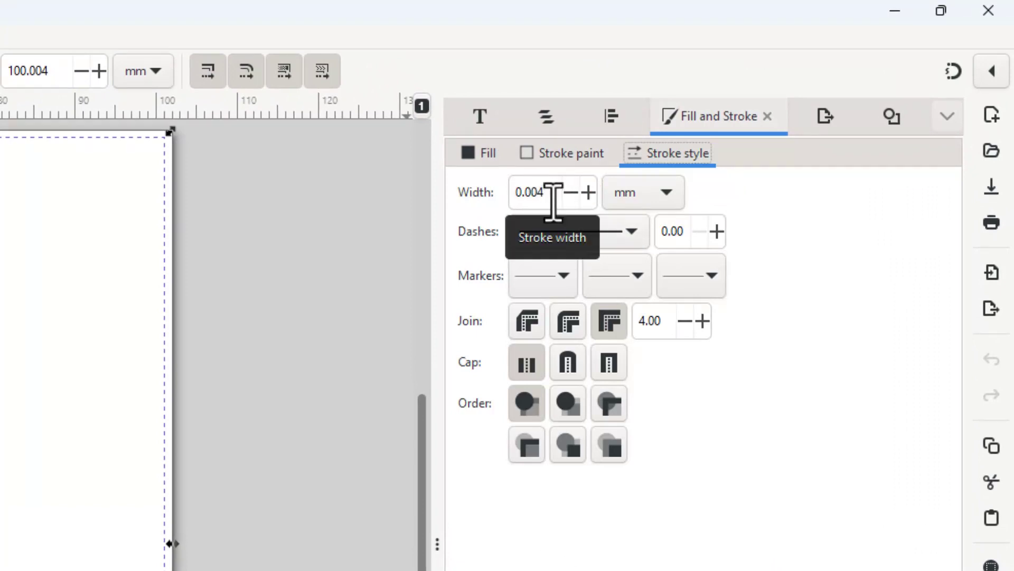
{"action": "left_click_drag", "start_coordinate": [550, 197], "coordinate": [511, 197]}
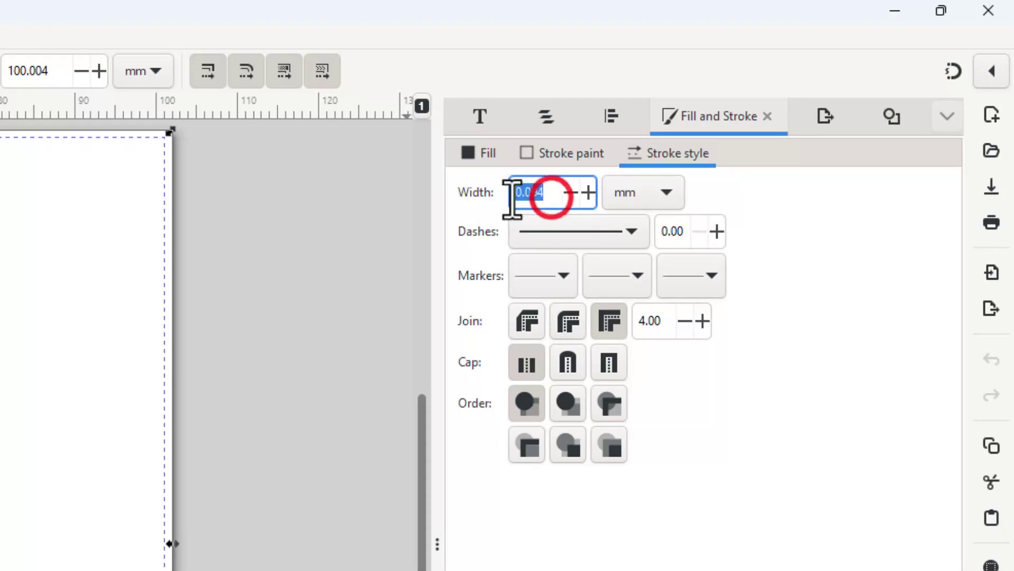
{"action": "type", "text": "0.5"}
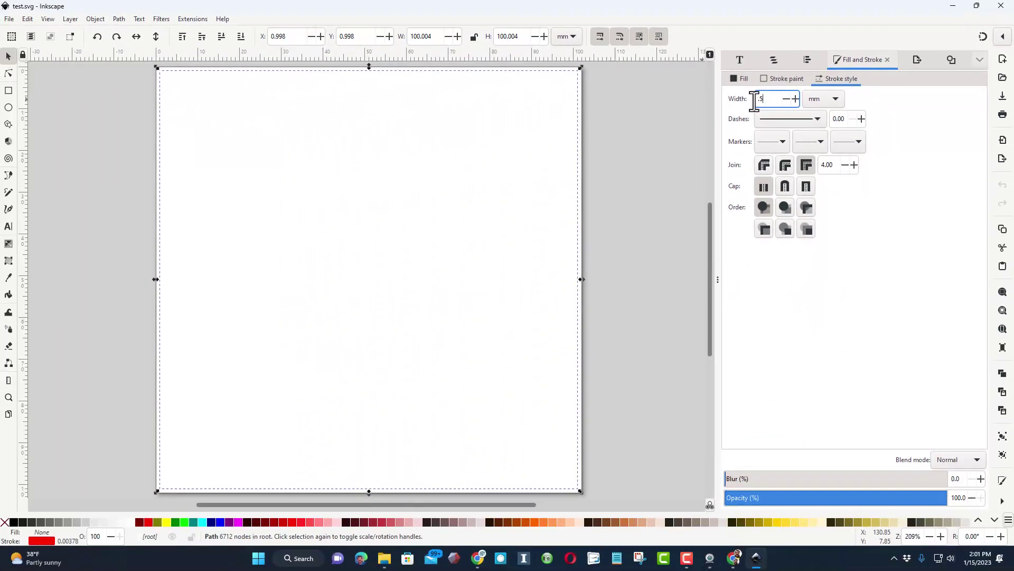
{"action": "key", "text": "Return"}
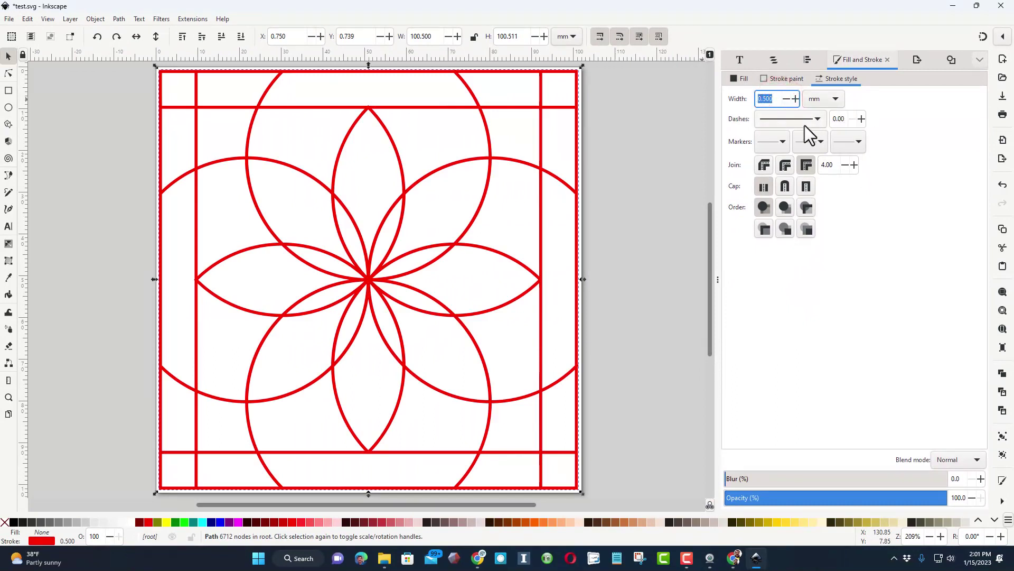
{"action": "type", "text": "1.5"}
{"action": "key", "text": "Return"}
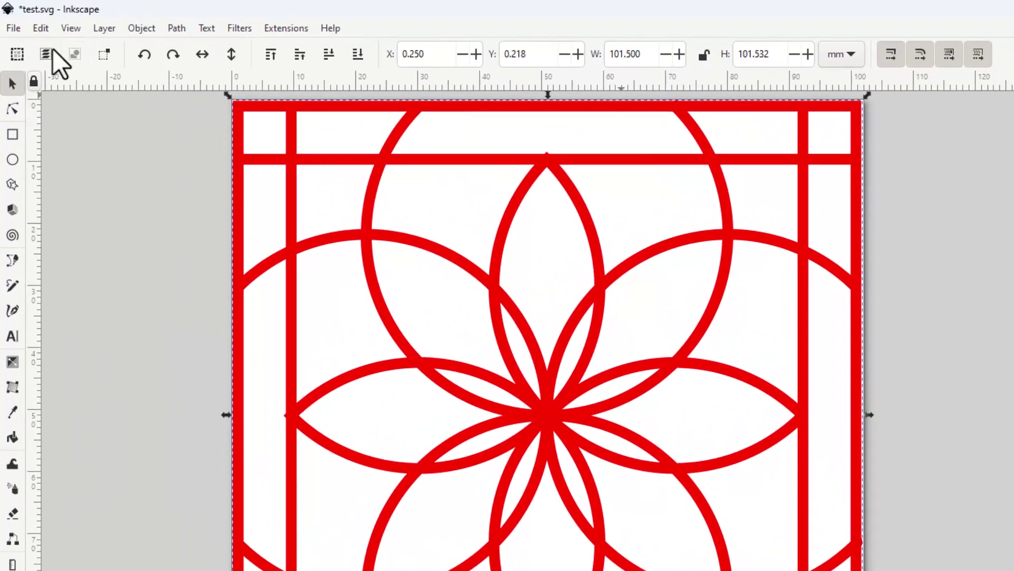
Export the drawing in Plain SVG format under the file name test2.svg.
{"action": "left_click", "coordinate": [9, 18]}
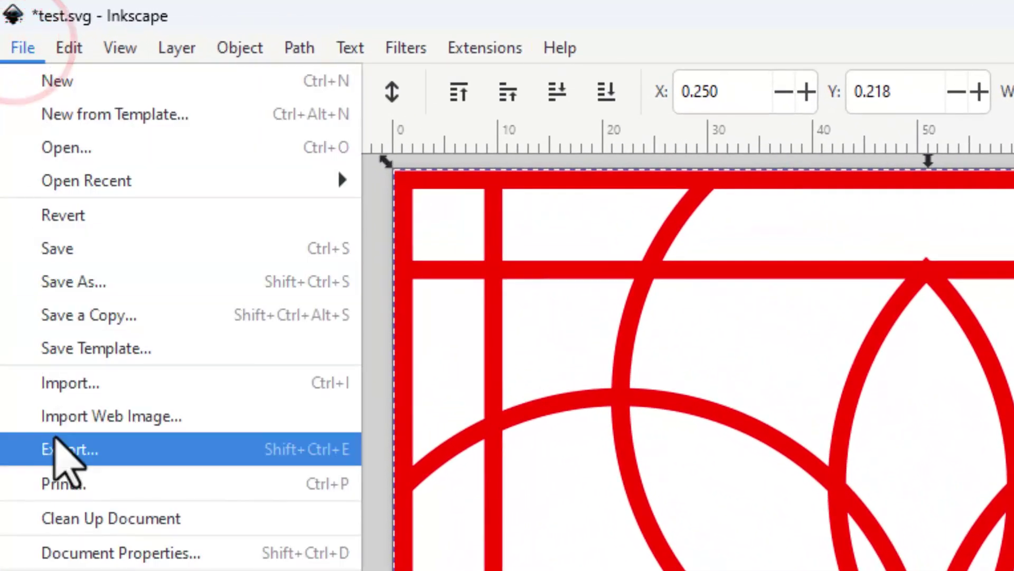
{"action": "left_click", "coordinate": [55, 444]}
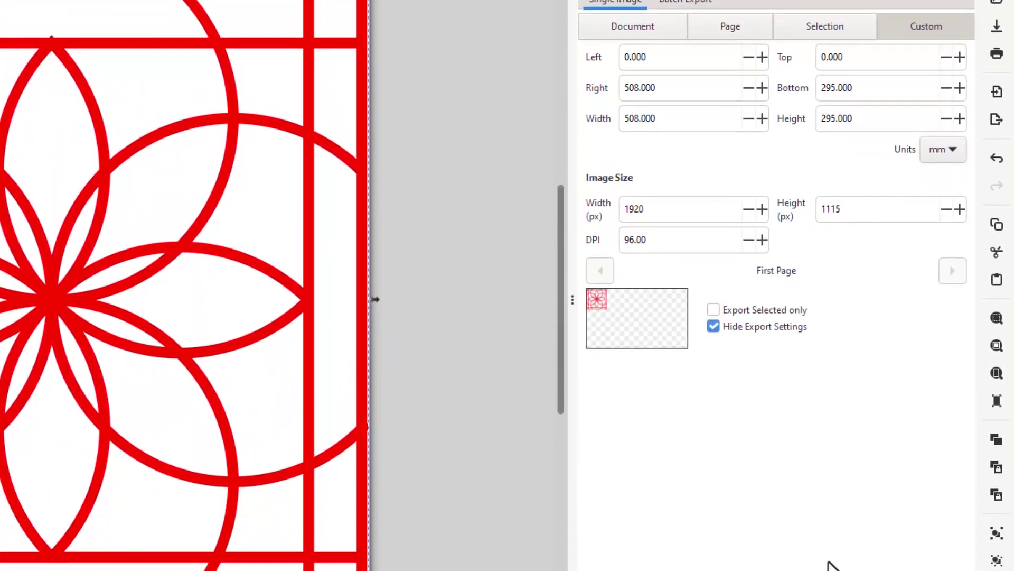
{"action": "left_click", "coordinate": [892, 570]}
{"action": "left_click", "coordinate": [841, 570]}
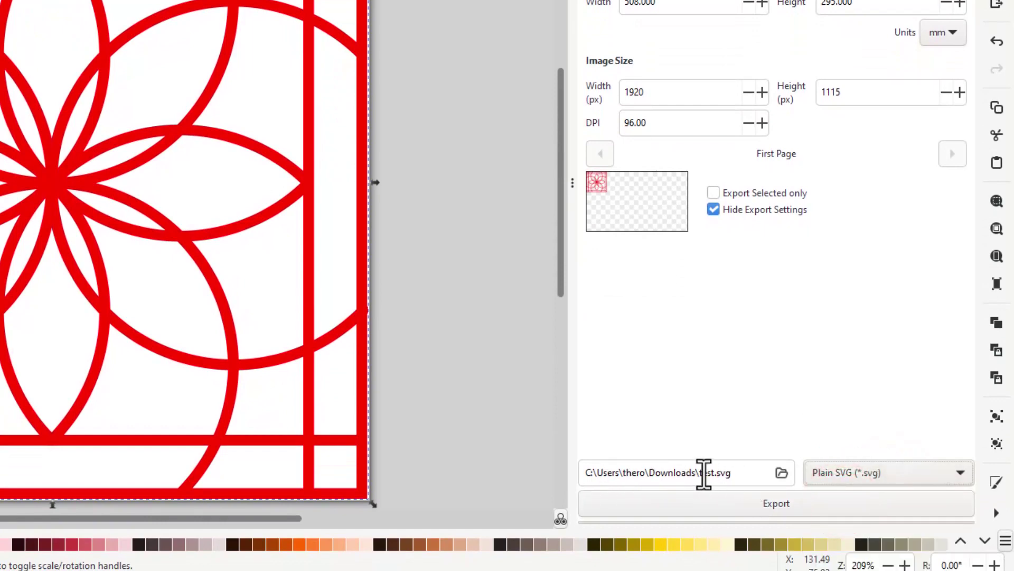
{"action": "left_click", "coordinate": [714, 473]}
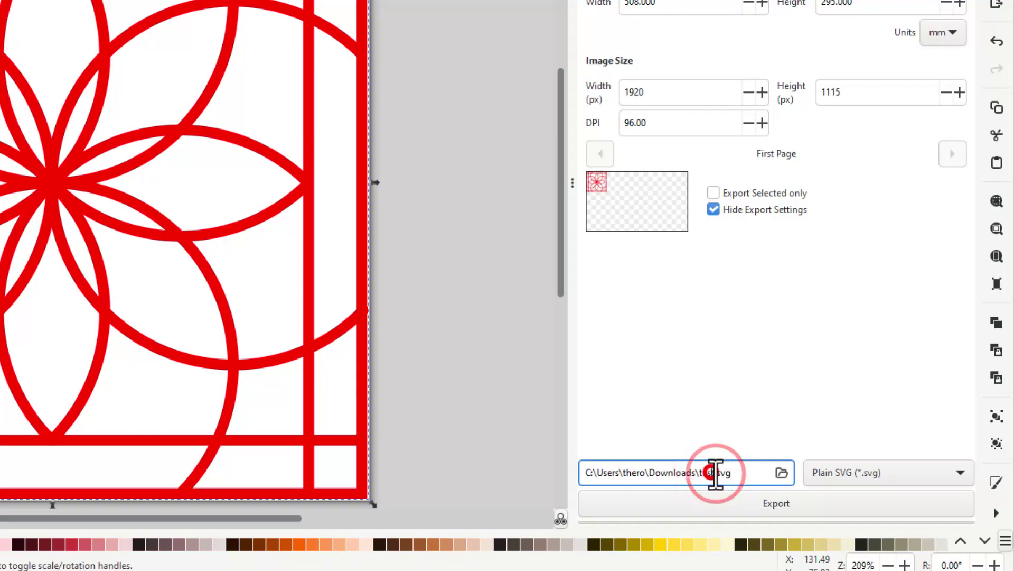
{"action": "left_click", "coordinate": [717, 473]}
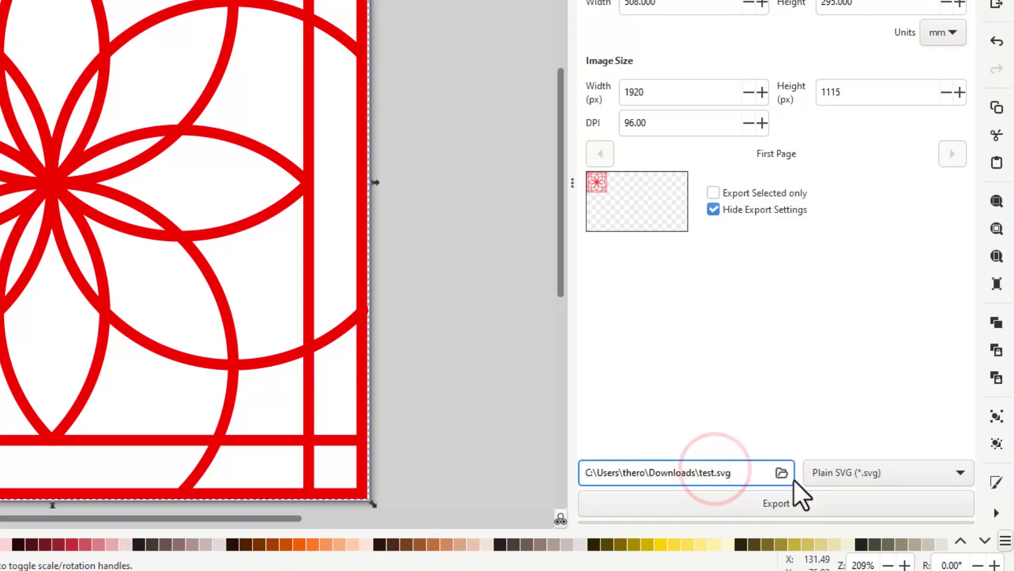
{"action": "type", "text": "2"}
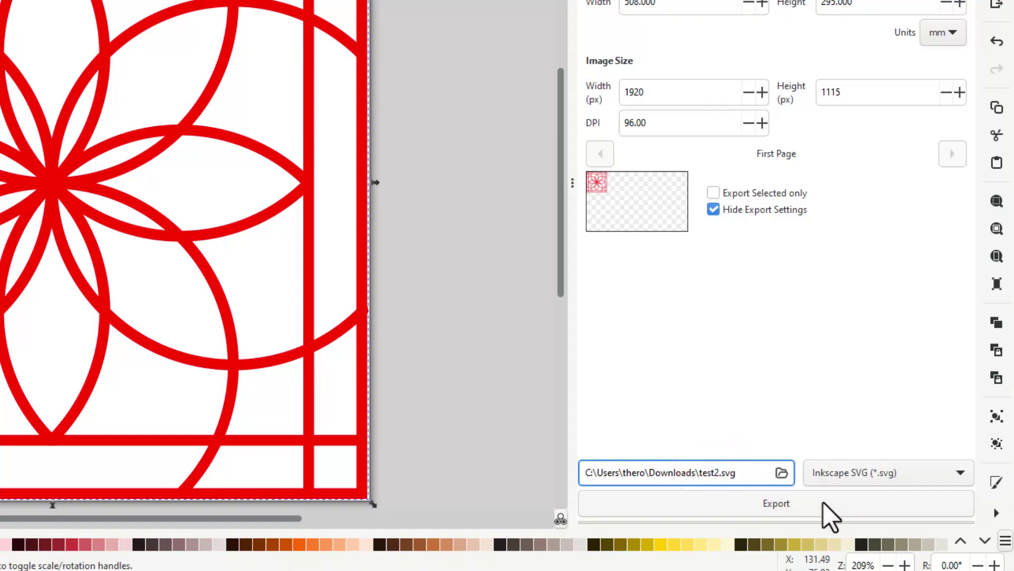
{"action": "left_click", "coordinate": [794, 505]}
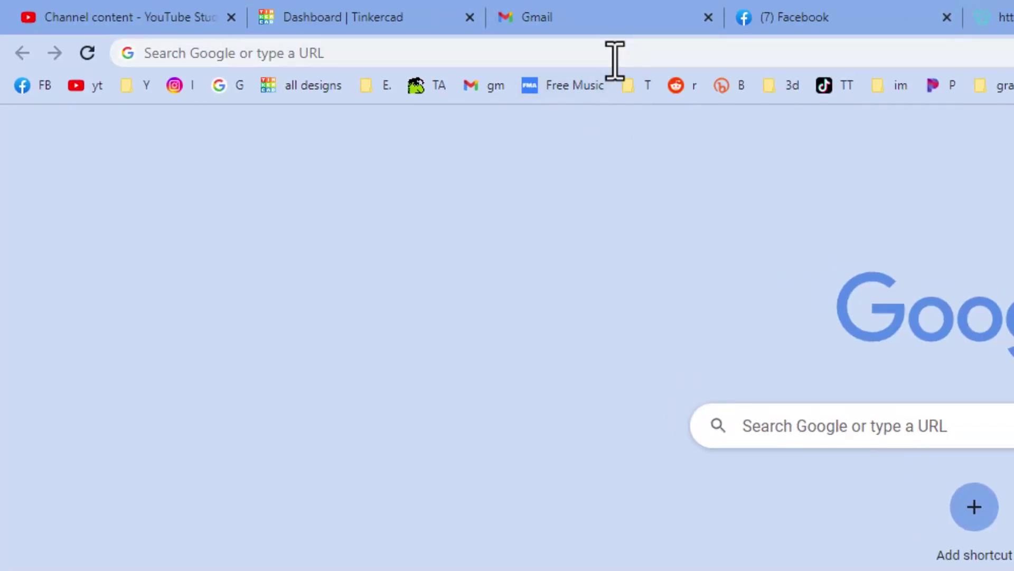
Search the web for 'svg to stl' and go to the SVG 2 STL converter site.
{"action": "left_click", "coordinate": [613, 59]}
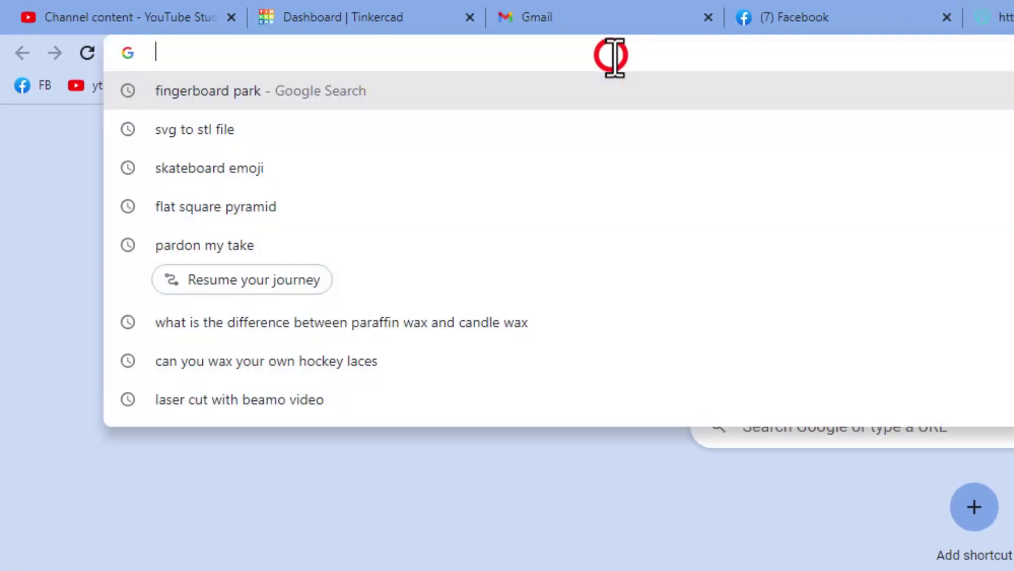
{"action": "type", "text": "svg "}
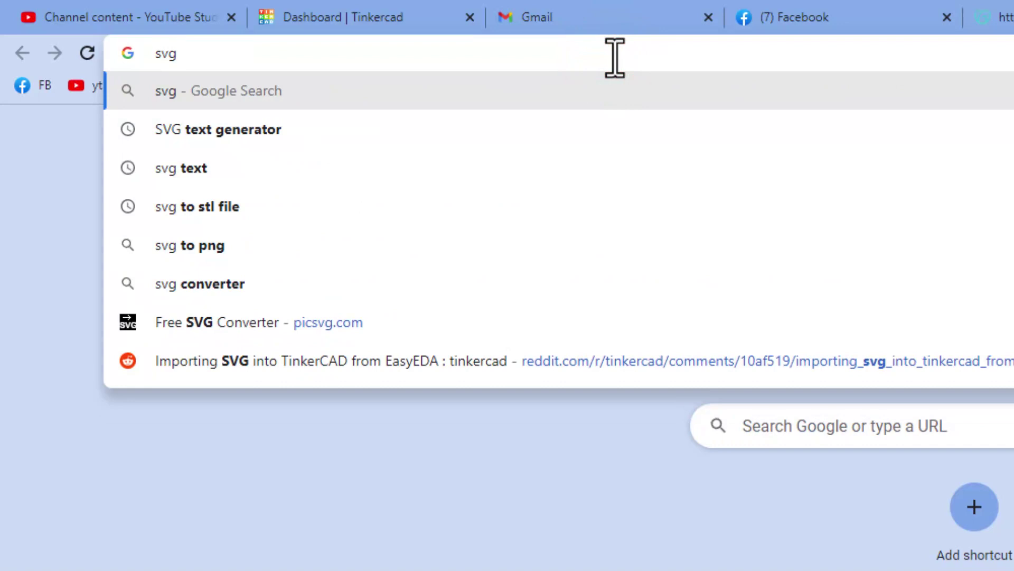
{"action": "type", "text": "to stl"}
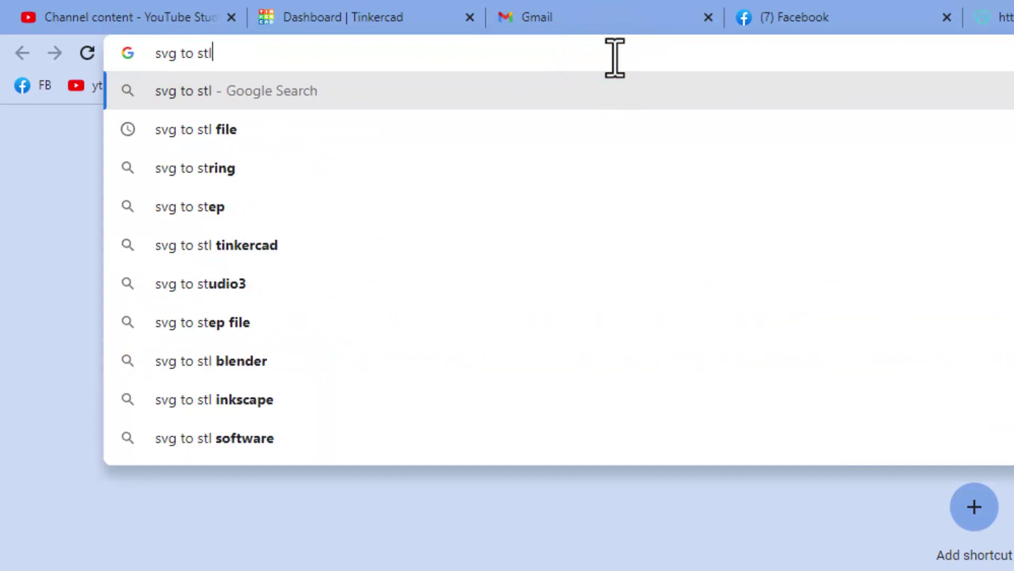
{"action": "key", "text": "Return"}
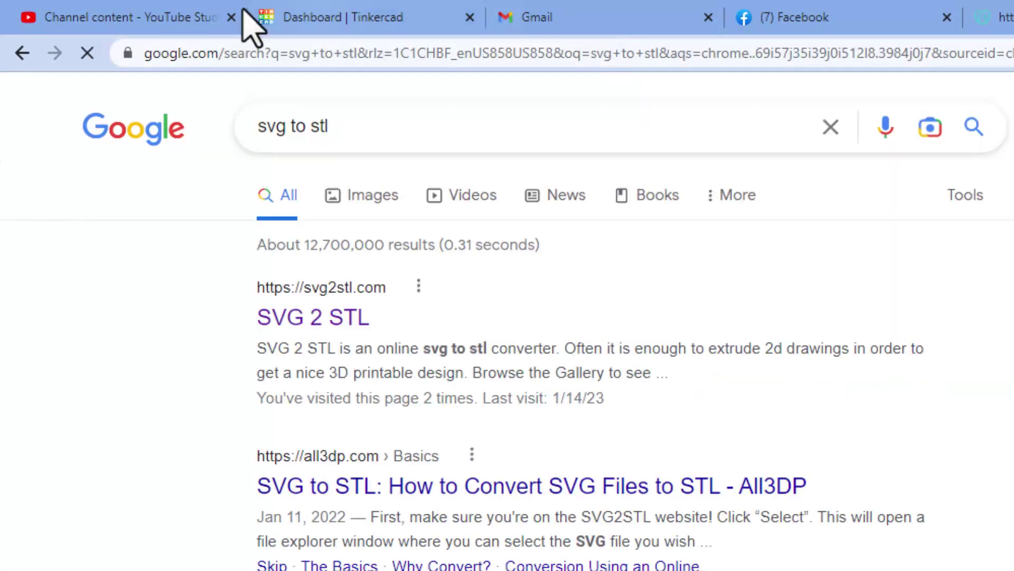
{"action": "left_click", "coordinate": [324, 325]}
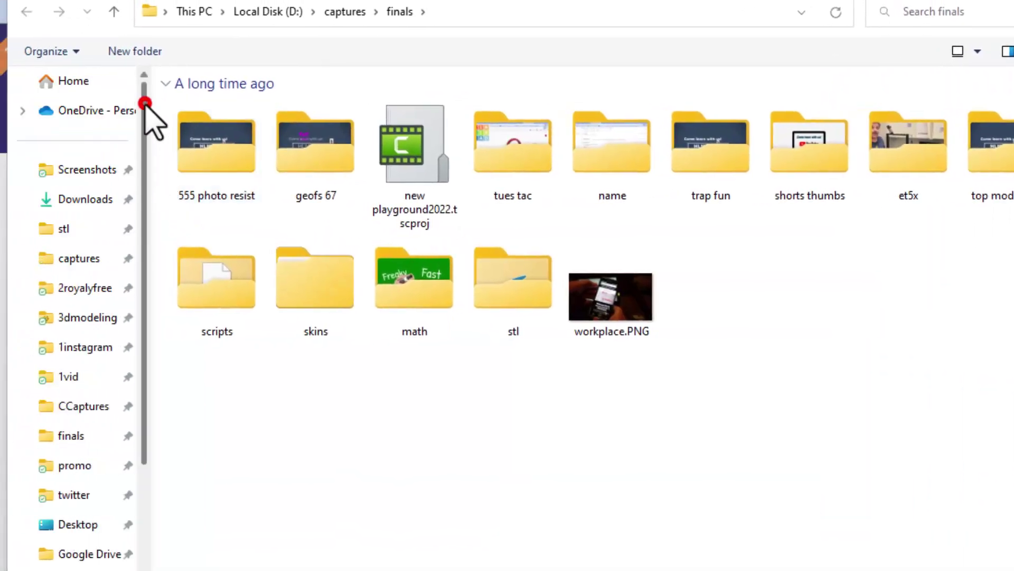
Choose test2.svg from Downloads and upload it to the converter.
{"action": "left_click", "coordinate": [84, 198]}
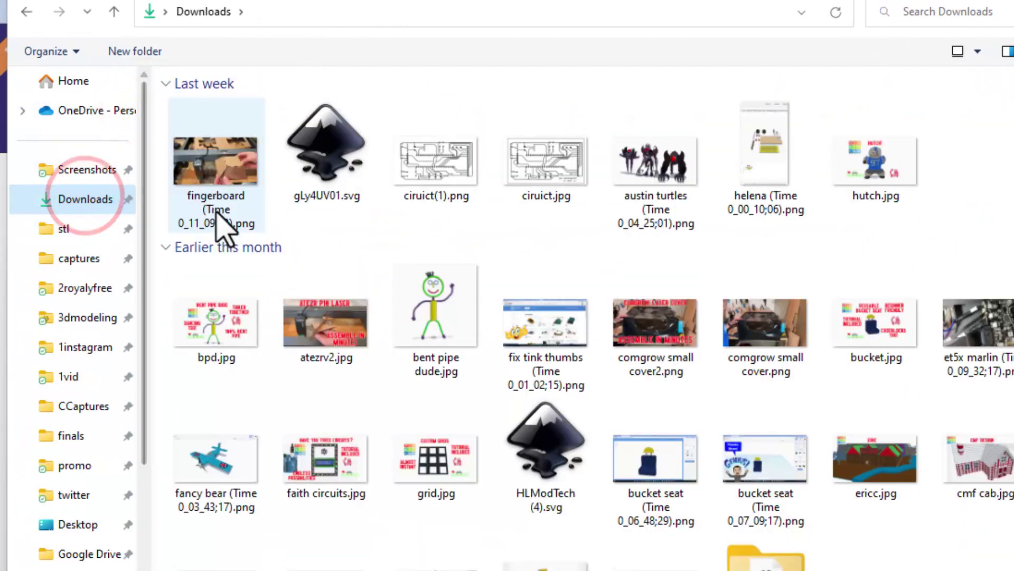
{"action": "double_click", "coordinate": [211, 153]}
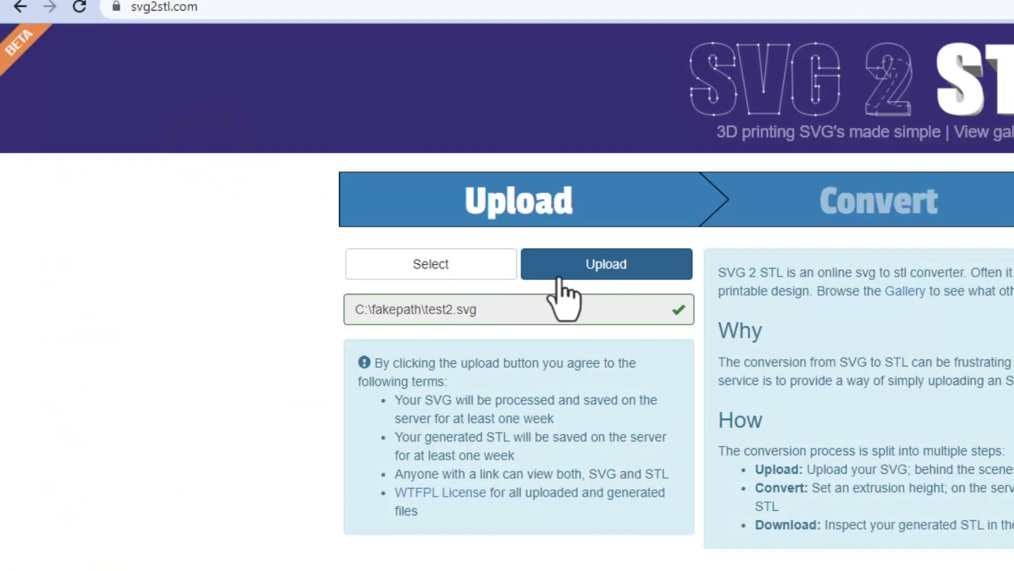
{"action": "left_click", "coordinate": [593, 264]}
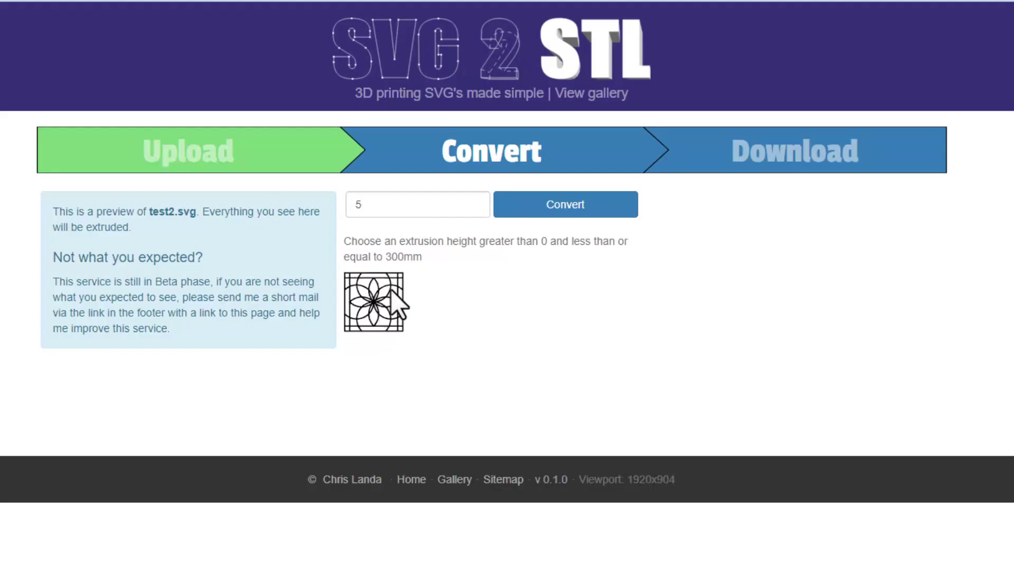
Set the extrusion height to 1.5 mm and save the STL to Downloads as test2.svg_1.5mm.stl.
{"action": "left_click", "coordinate": [396, 205]}
{"action": "key", "text": "BackSpace"}
{"action": "type", "text": "5"}
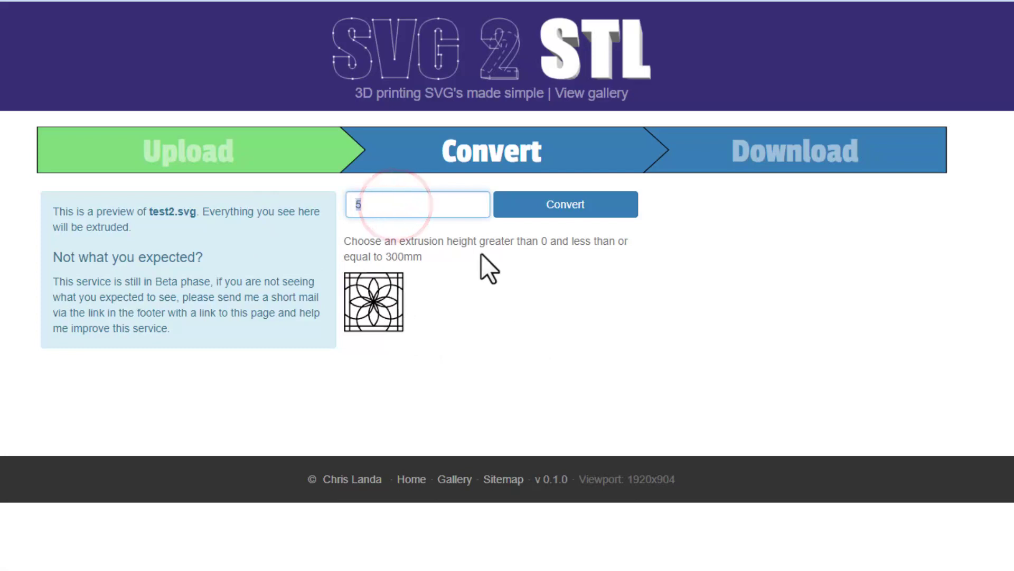
{"action": "type", "text": "1.5"}
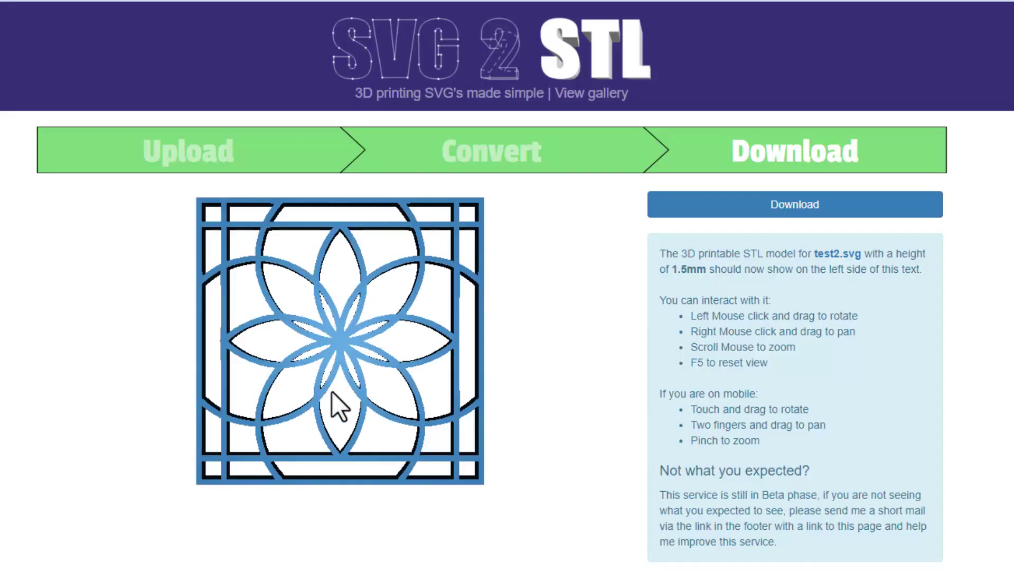
{"action": "left_click", "coordinate": [740, 206]}
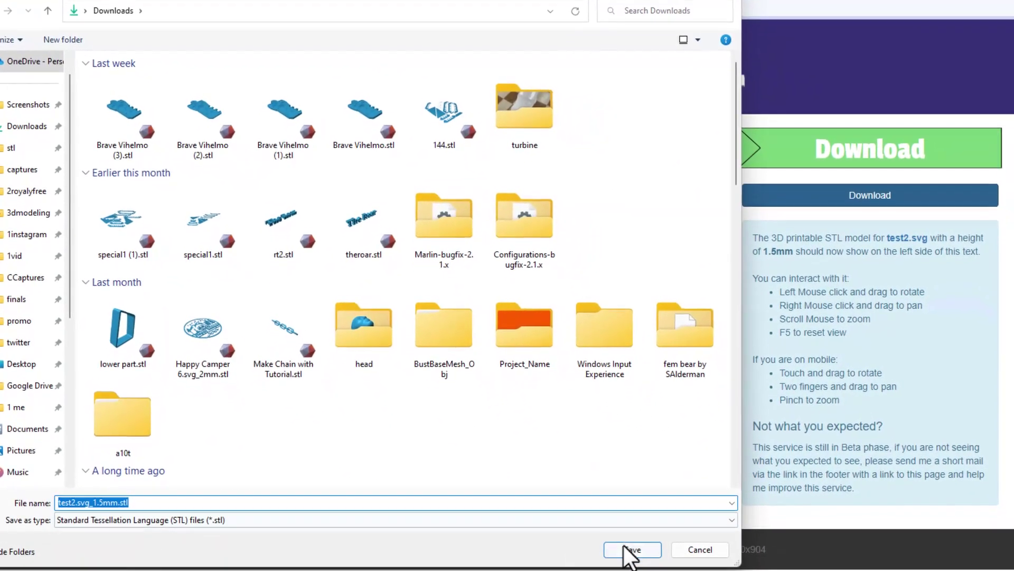
{"action": "left_click", "coordinate": [638, 570]}
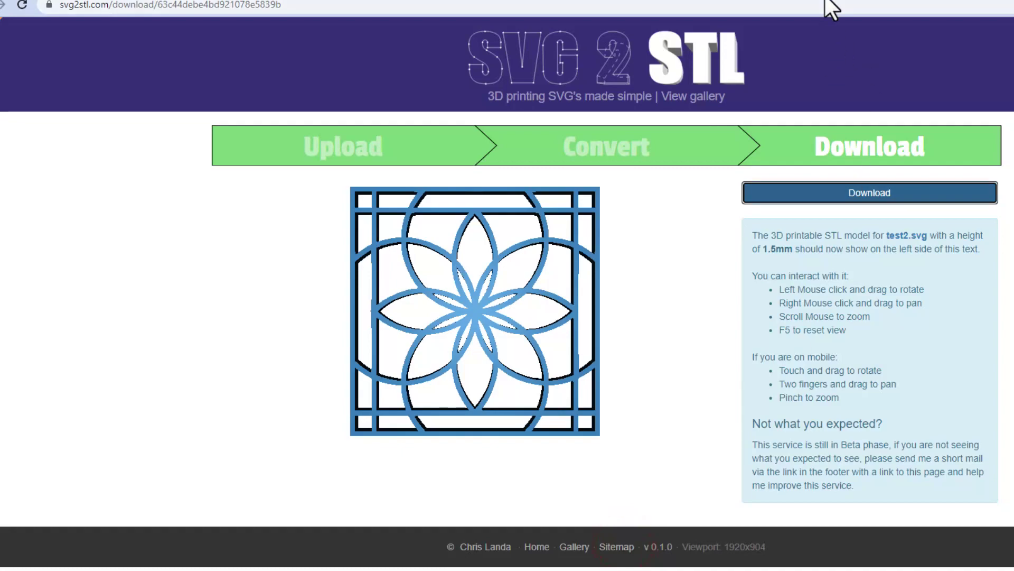
Back in Tinkercad, undo the last change and create a new blank 3D design.
{"action": "left_click", "coordinate": [828, 0]}
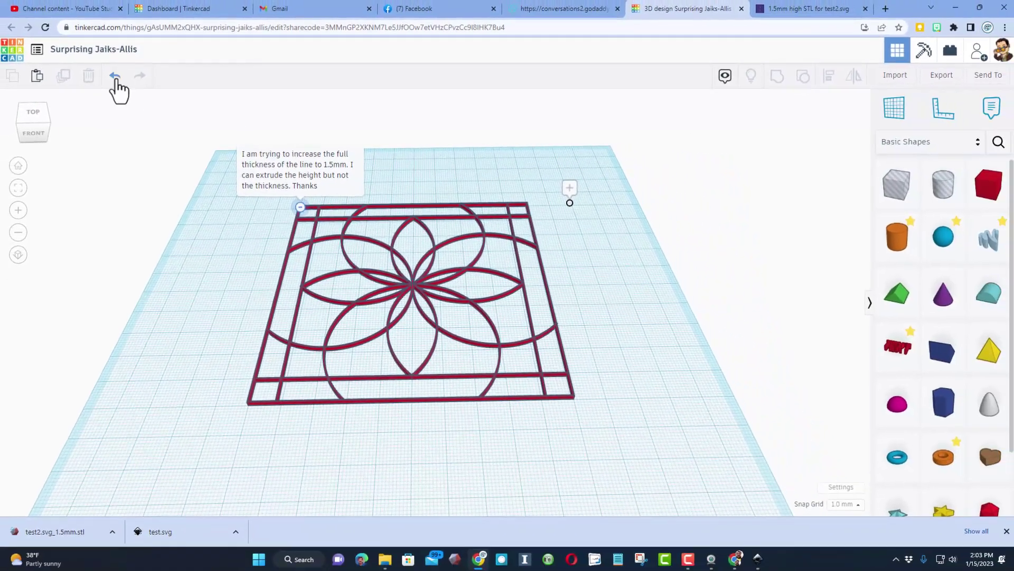
{"action": "left_click", "coordinate": [116, 77]}
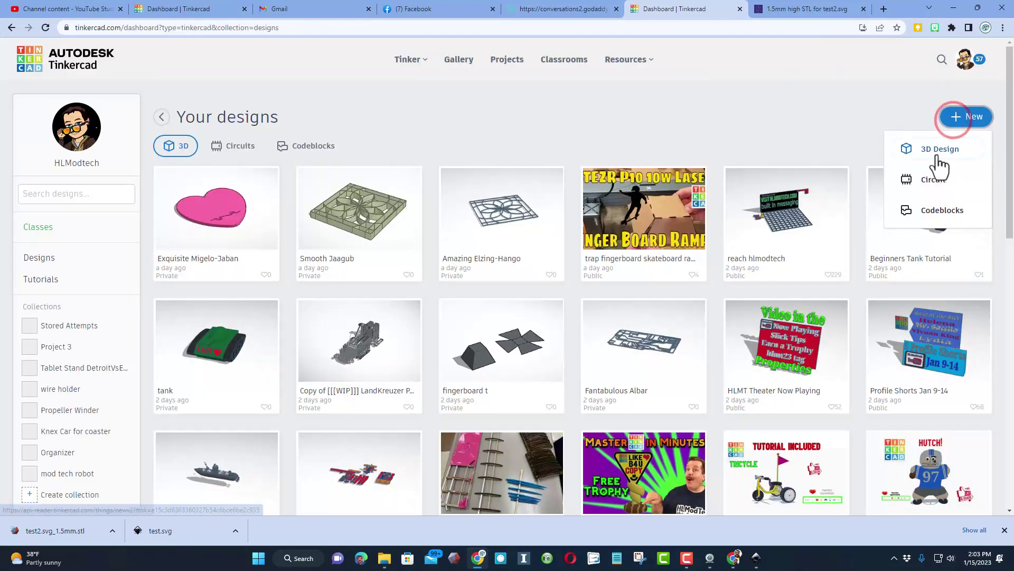
{"action": "left_click", "coordinate": [937, 153]}
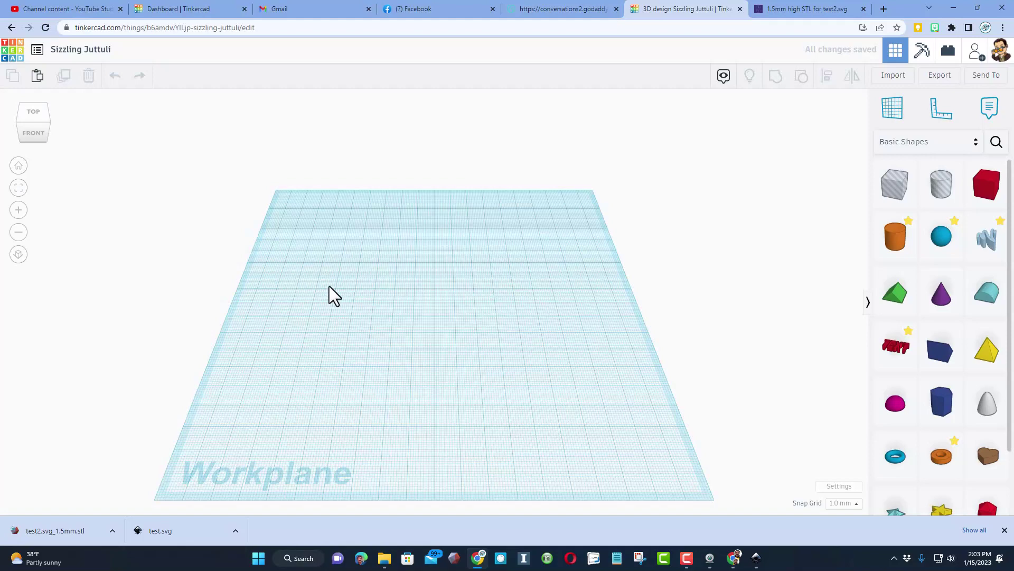
Import test2.svg_1.5mm.stl in millimetres and orbit to view the 1.5 mm flower lattice.
{"action": "left_click", "coordinate": [894, 75]}
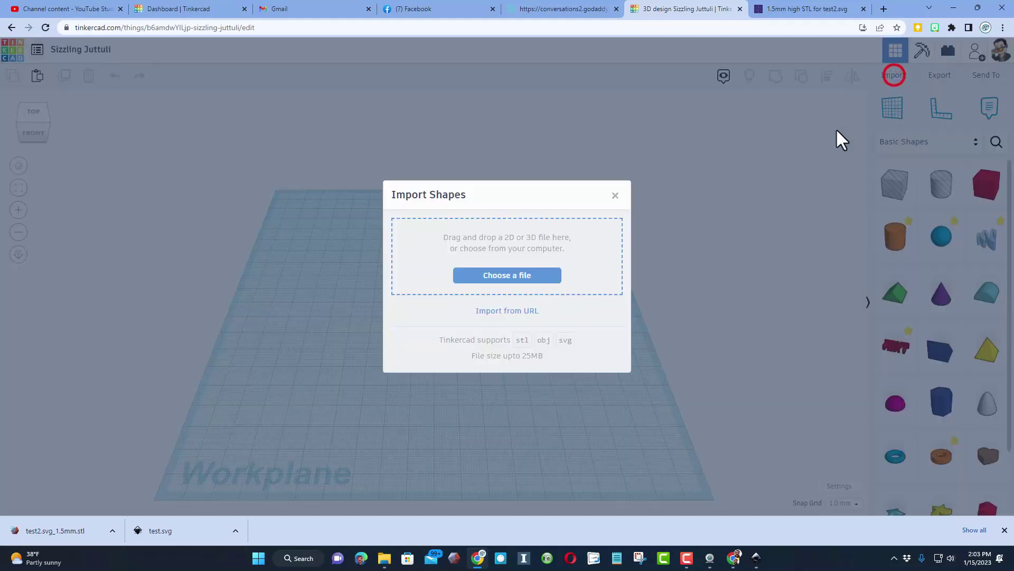
{"action": "left_click", "coordinate": [522, 281]}
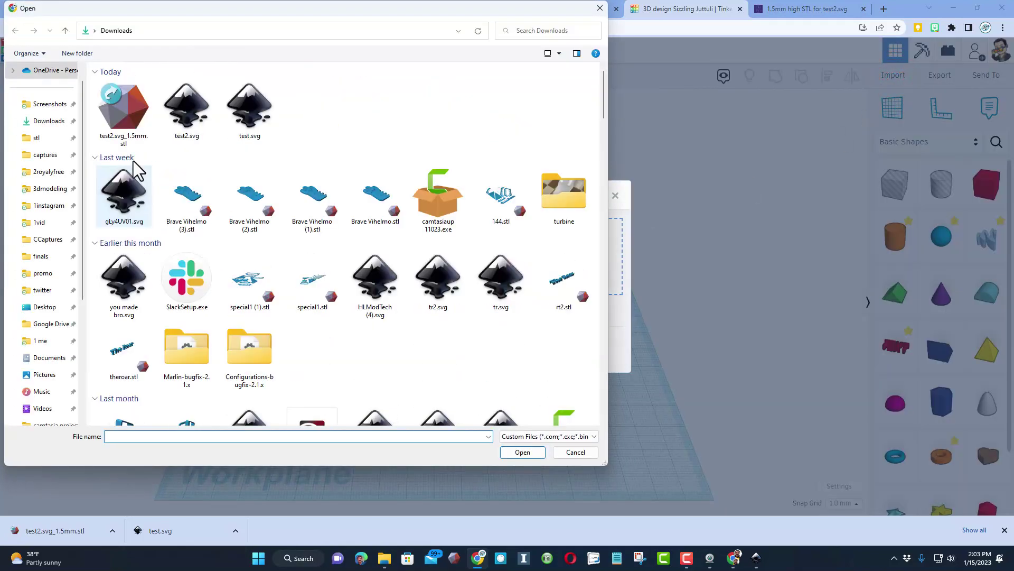
{"action": "double_click", "coordinate": [120, 106]}
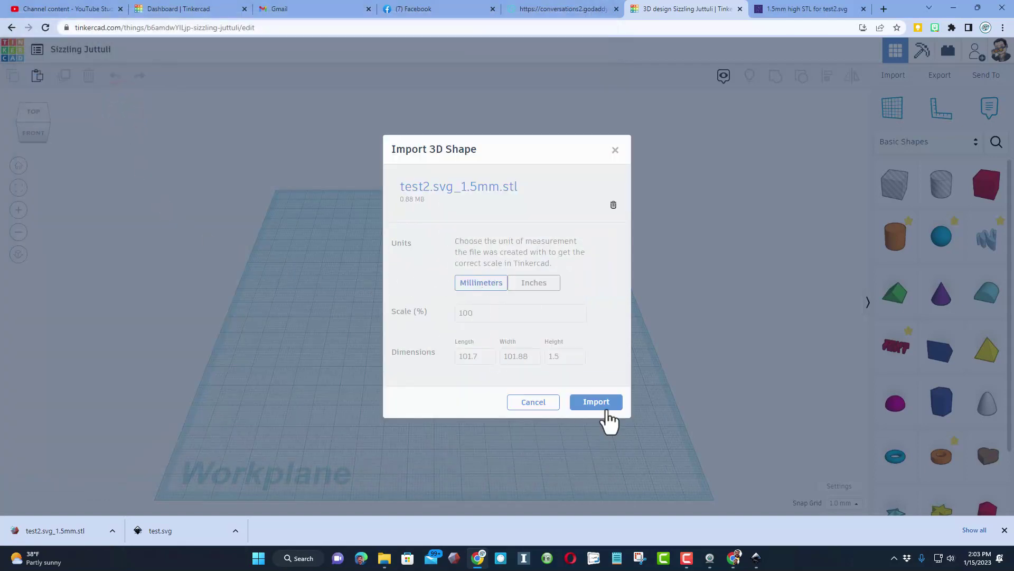
{"action": "left_click", "coordinate": [590, 403]}
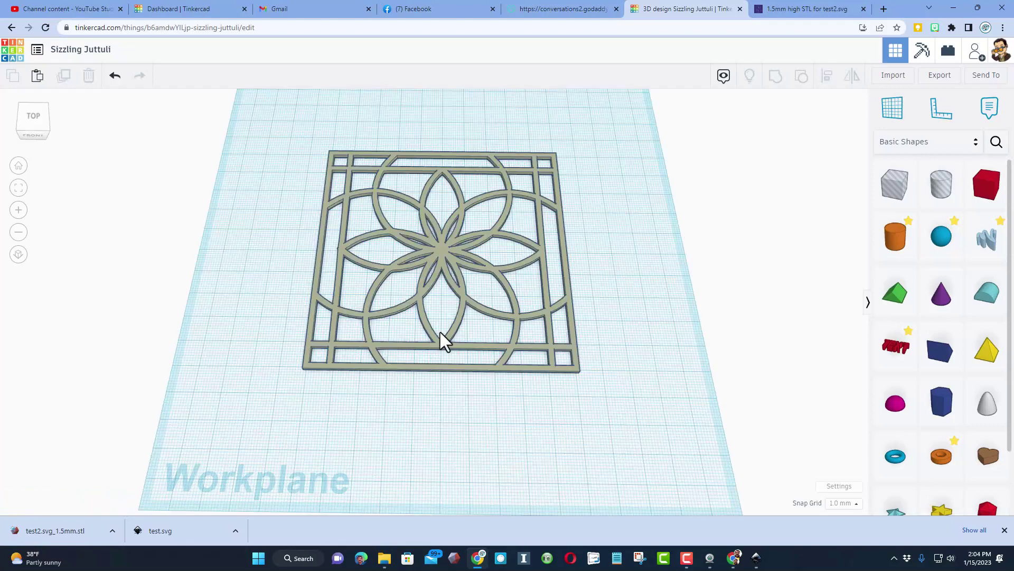
{"action": "right_click_drag", "start_coordinate": [444, 340], "coordinate": [396, 230]}
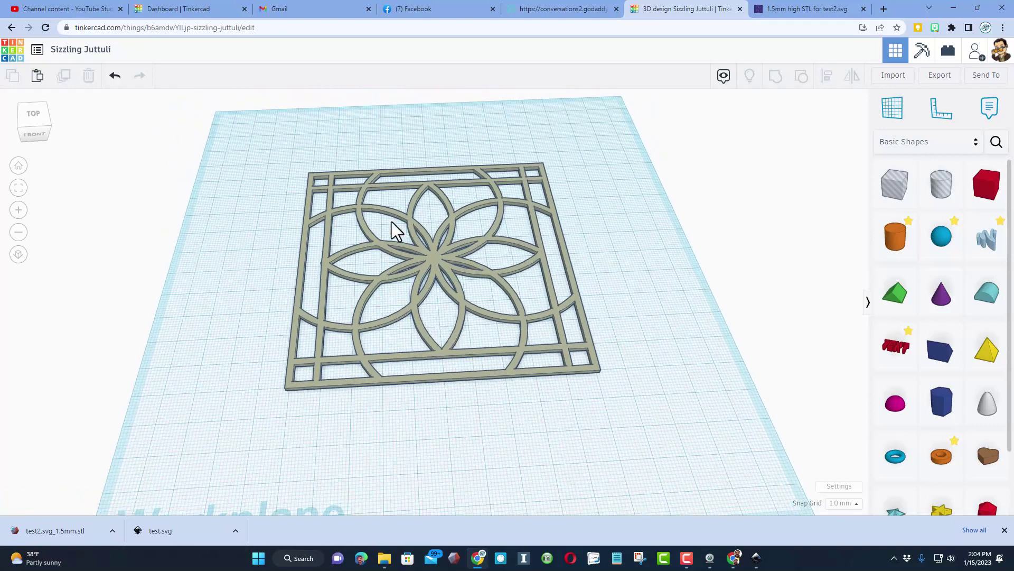